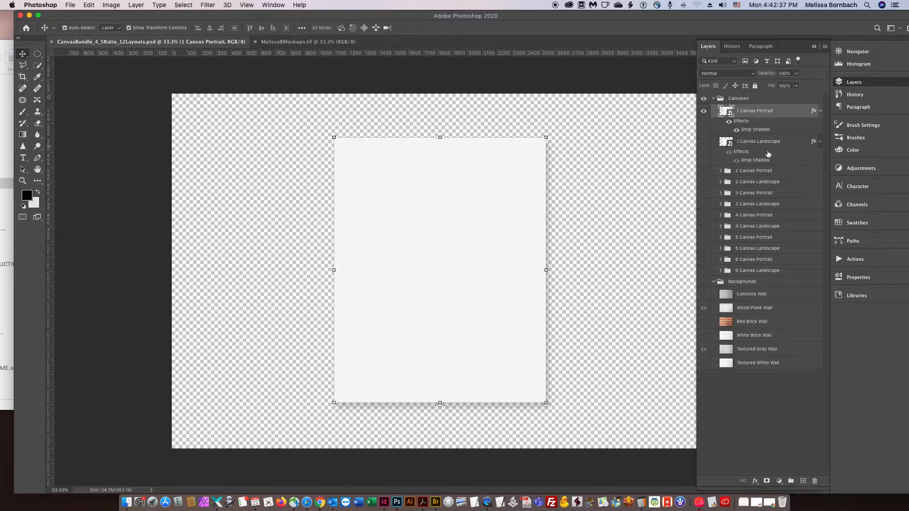
left_click(273, 5)
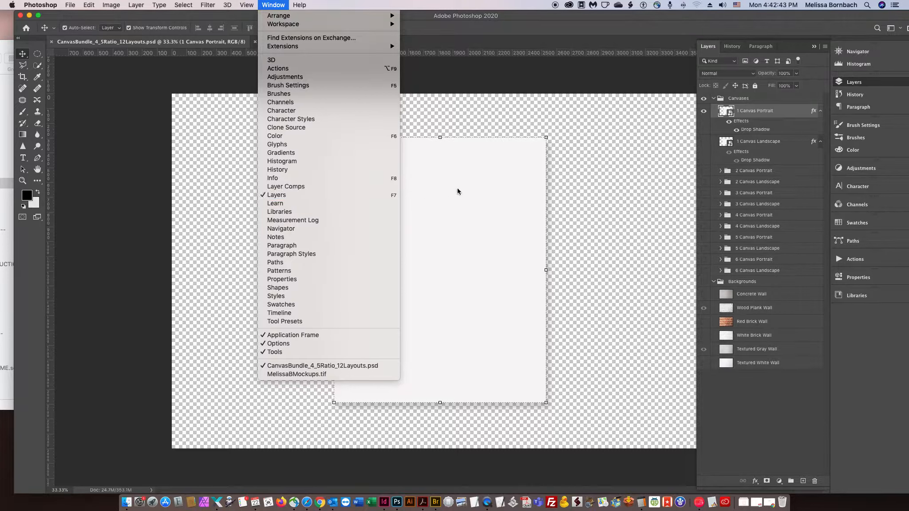
left_click(493, 106)
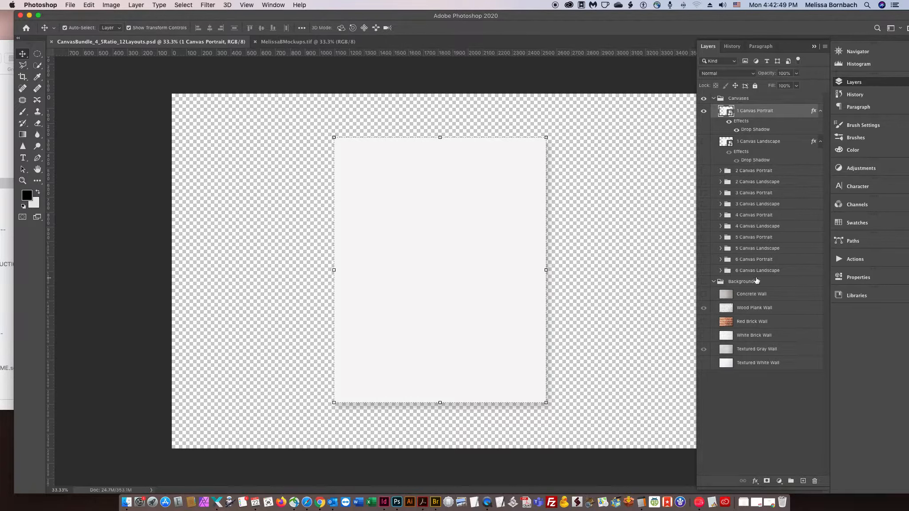
Open the contents of the 1 Canvas Portrait smart object and the artwork file AbstractArt_8x10.tif from the 1_Art folder
double_click(727, 112)
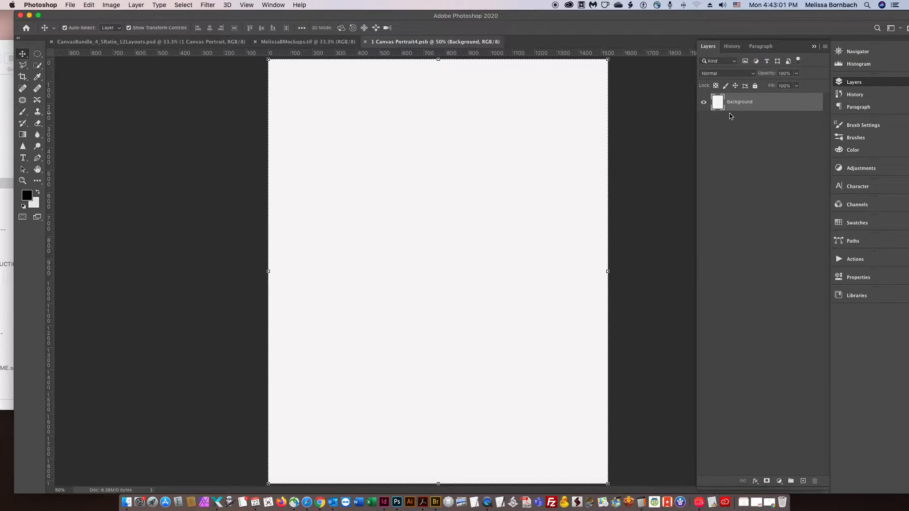
left_click(70, 5)
left_click(81, 24)
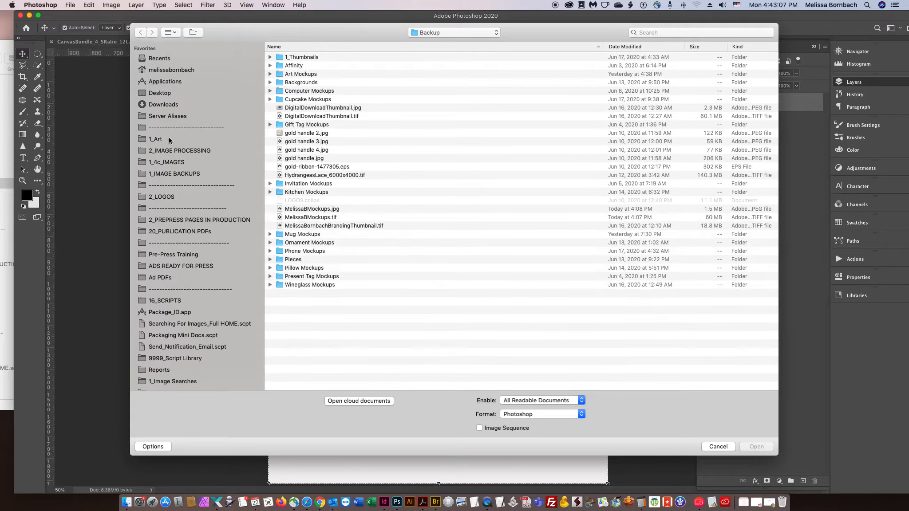
left_click(169, 139)
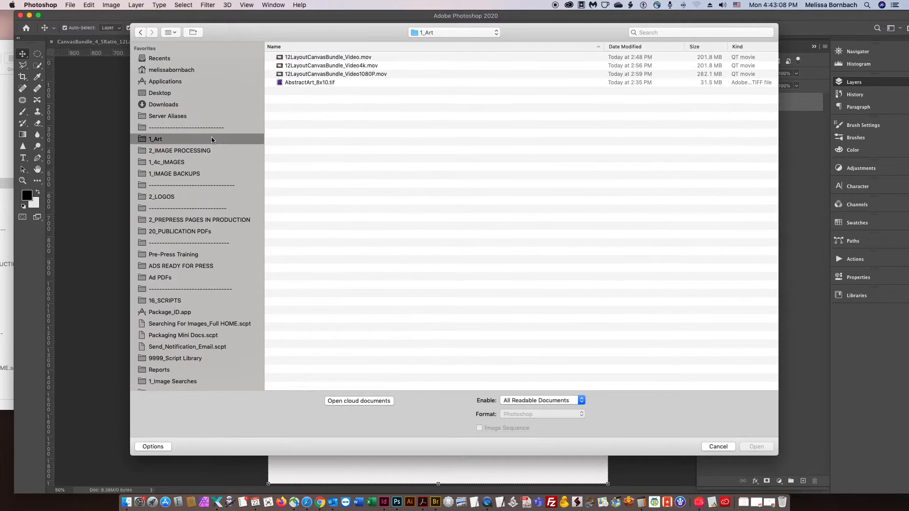
double_click(309, 84)
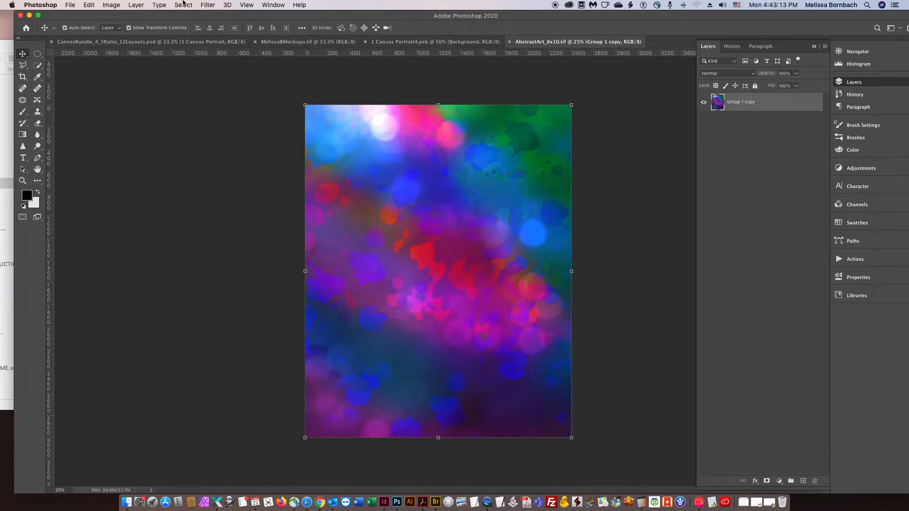
Copy the entire abstract artwork, close its file and paste it into the portrait canvas document
left_click(183, 4)
left_click(188, 18)
left_click(89, 4)
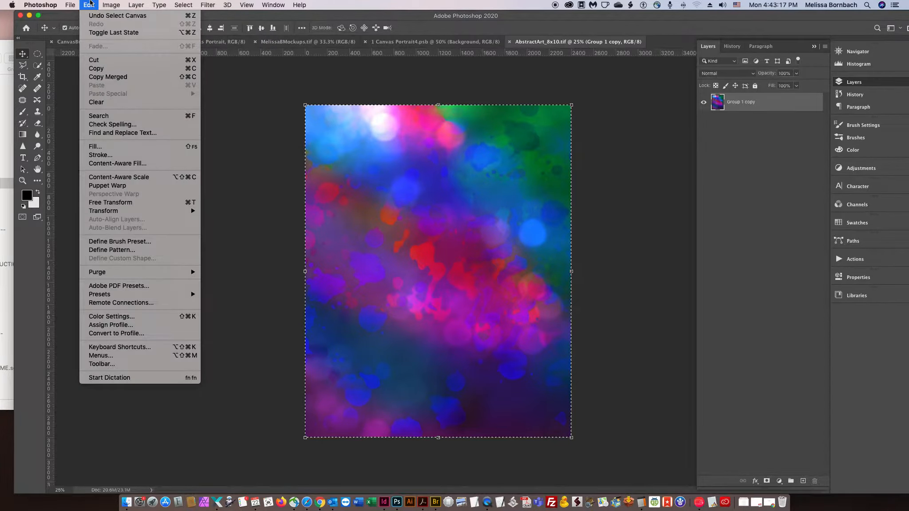
left_click(122, 69)
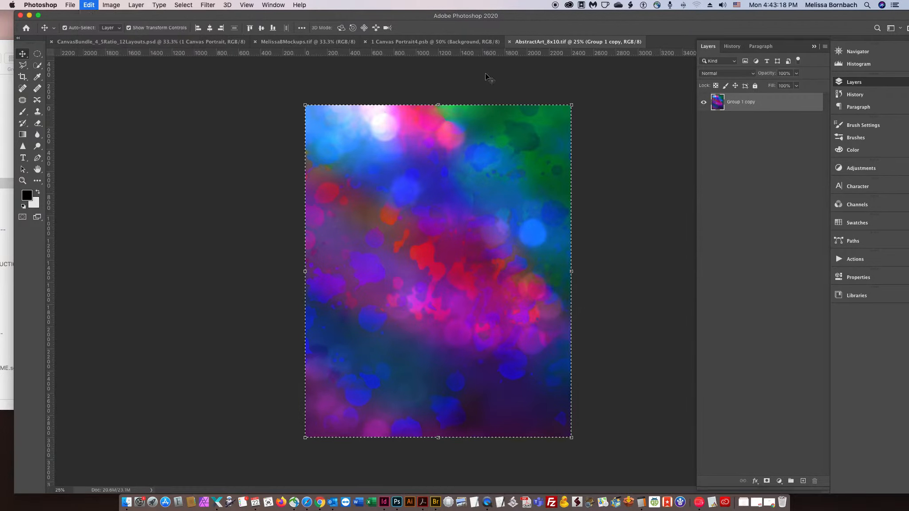
left_click(508, 41)
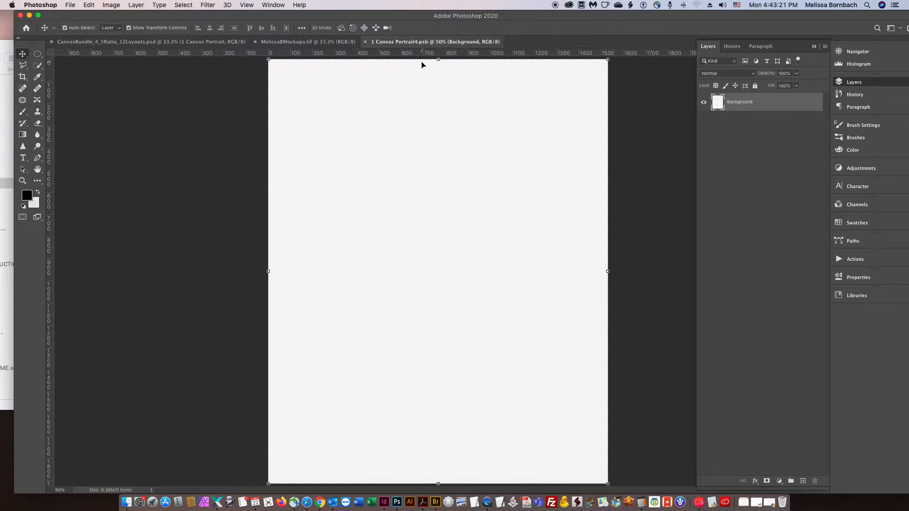
left_click(88, 5)
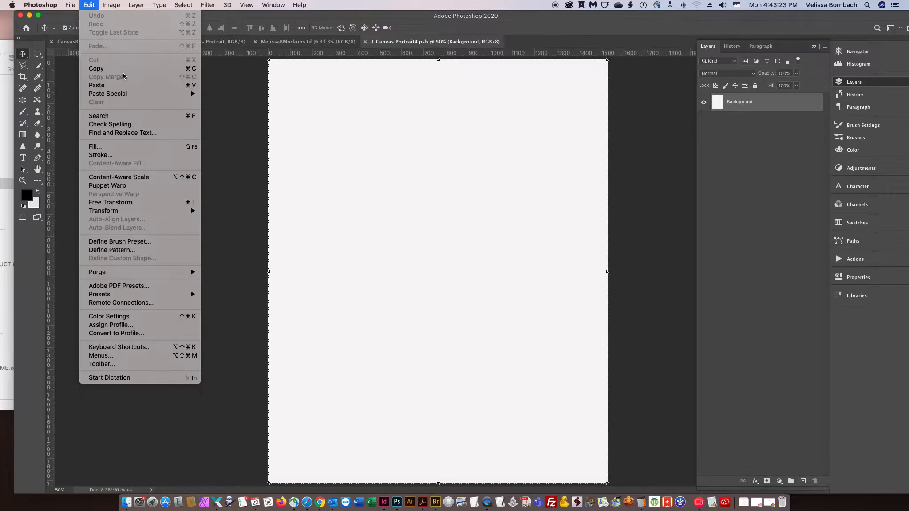
left_click(136, 84)
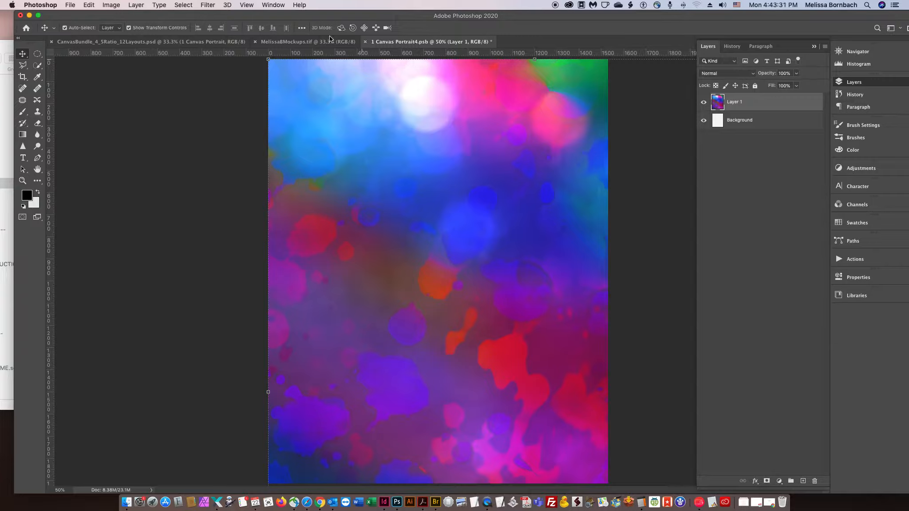
Scale the pasted artwork down proportionally with Free Transform so it just covers the whole portrait canvas
left_click(89, 5)
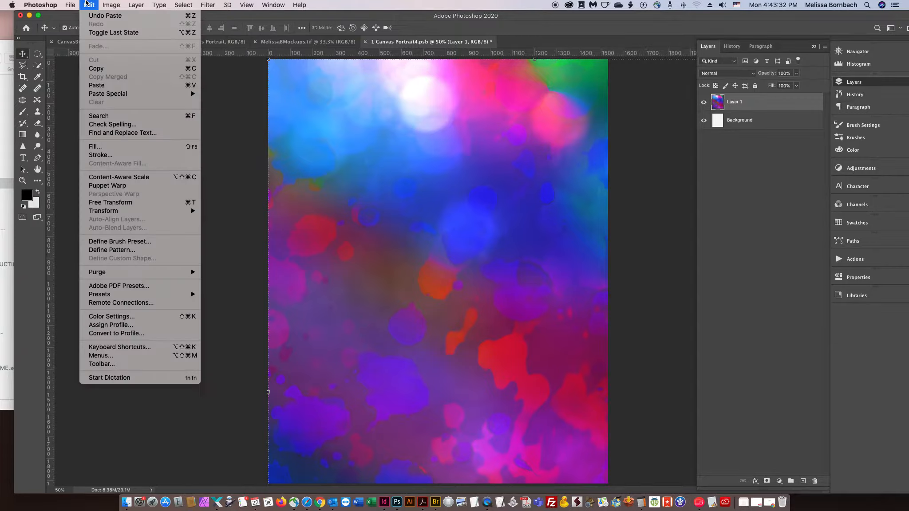
left_click(143, 202)
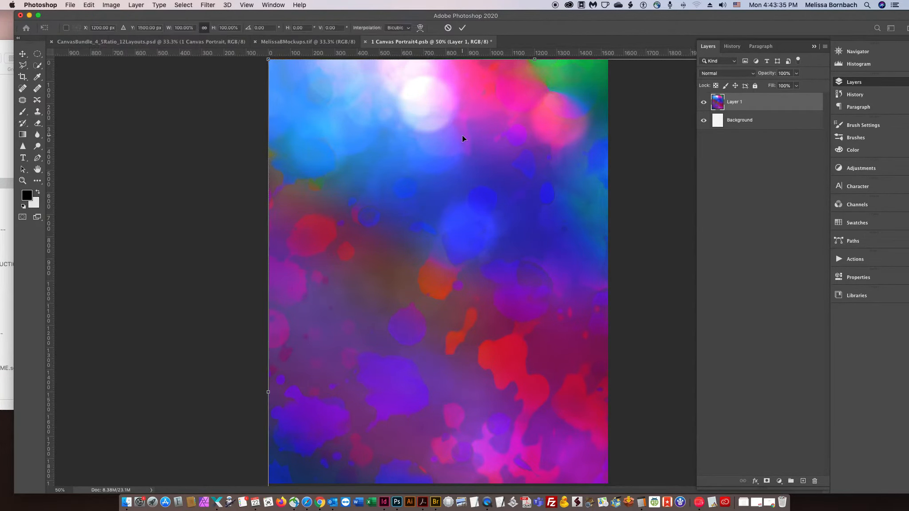
key("super+minus")
key("super+minus")
key("super+minus")
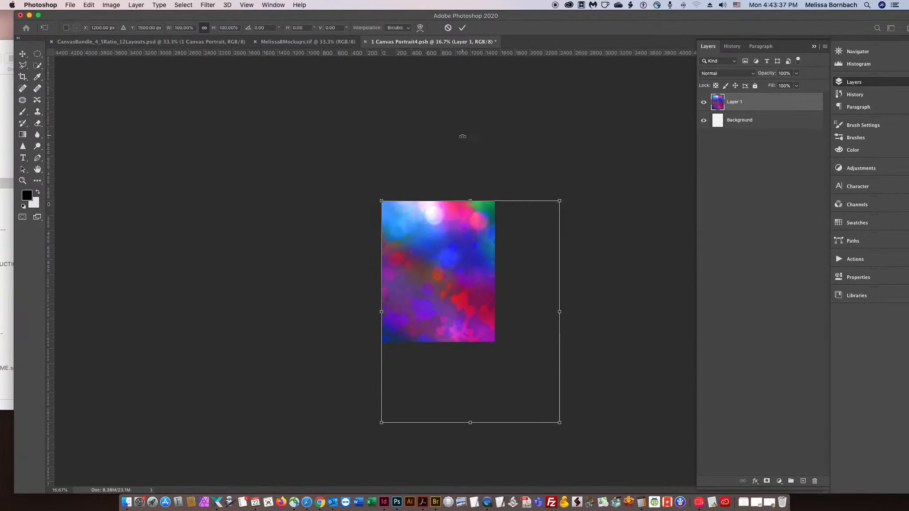
left_click_drag(559, 422, 513, 363)
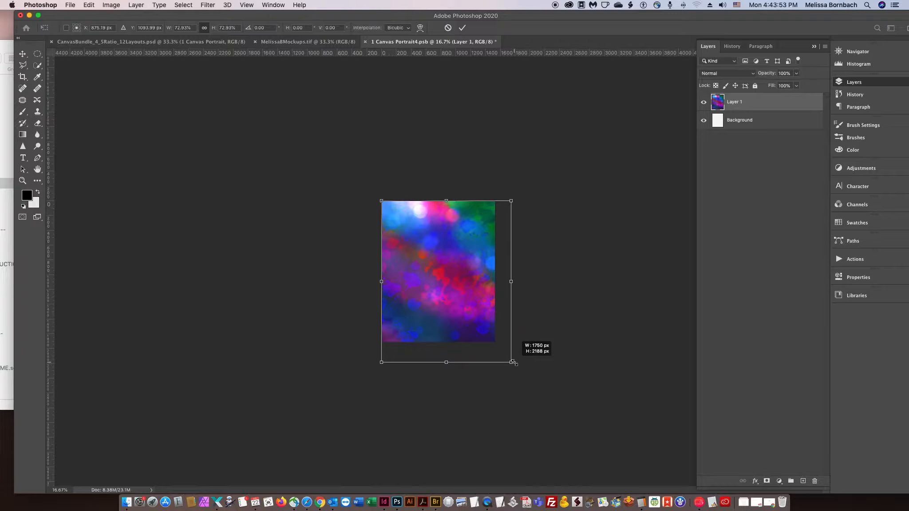
left_click_drag(513, 363, 501, 346)
key("Return")
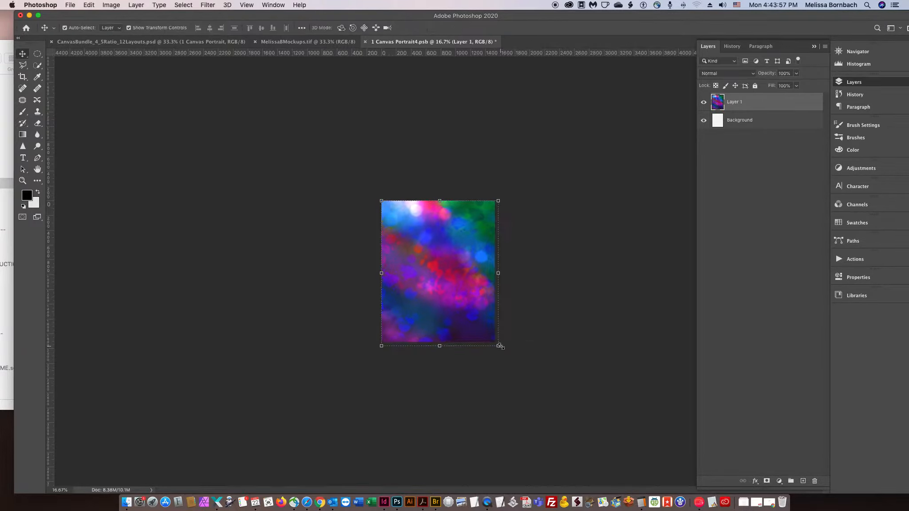
Save the edited portrait canvas contents and close that document to return to the layout file
left_click(73, 5)
left_click(120, 95)
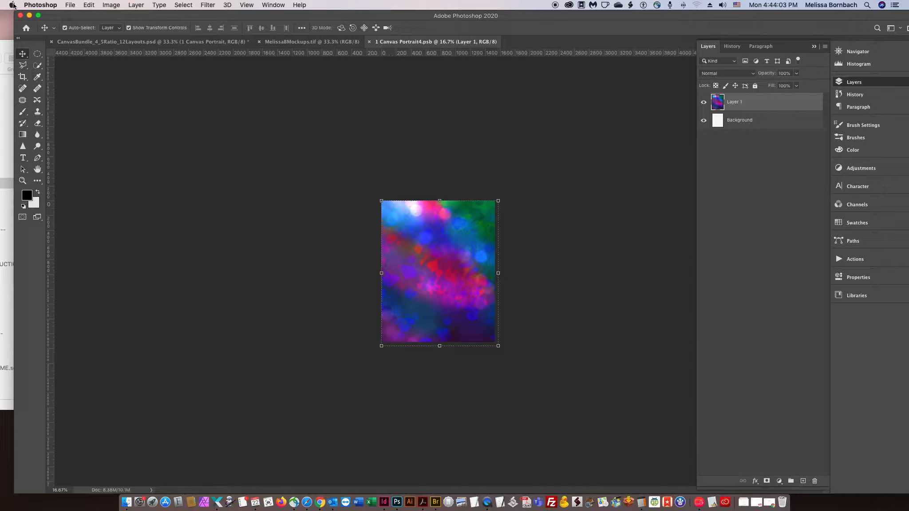
left_click(70, 4)
left_click(120, 64)
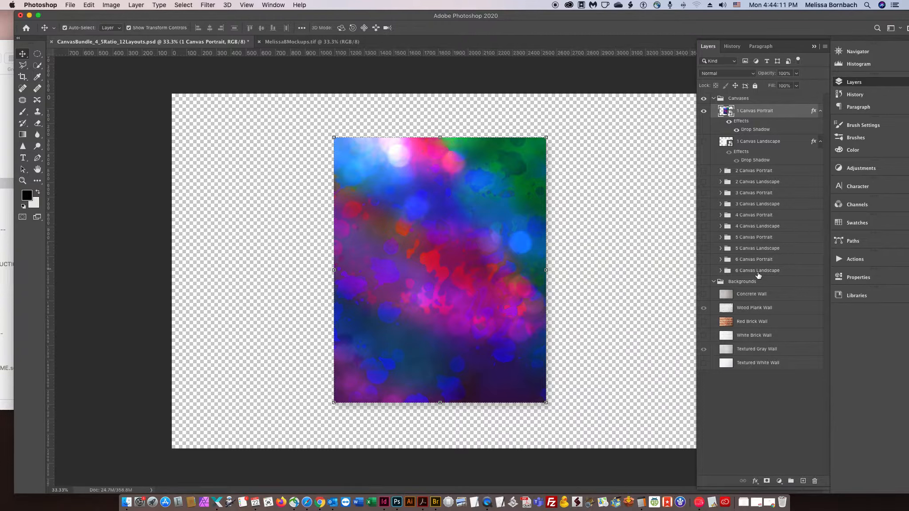
Show the Backgrounds group and turn on its Concrete Wall, Red Brick Wall, White Brick Wall and Textured White Wall layers
left_click(704, 282)
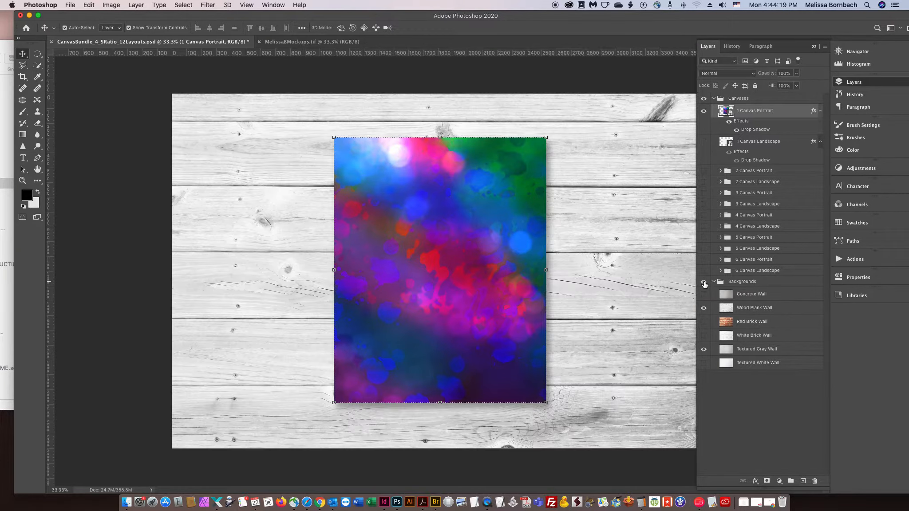
left_click(705, 284)
left_click(703, 284)
left_click(703, 294)
left_click(704, 322)
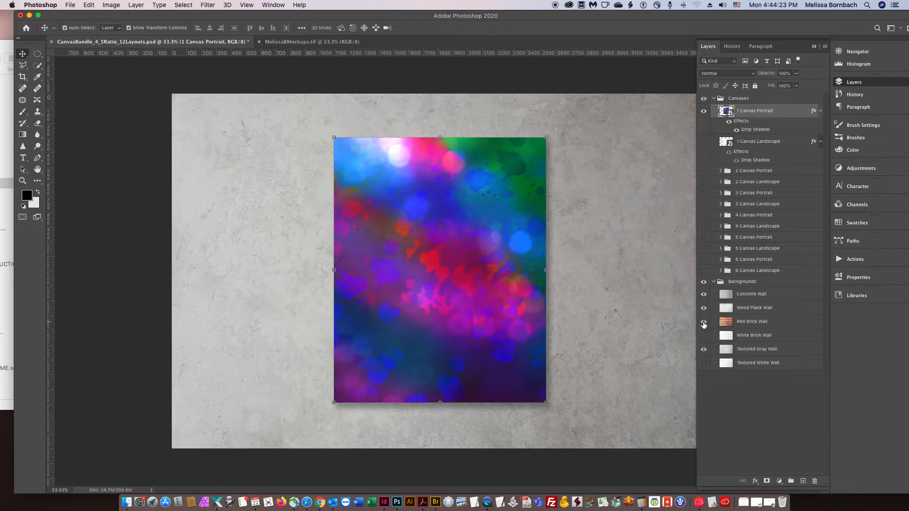
left_click(704, 336)
left_click(704, 363)
left_click(70, 5)
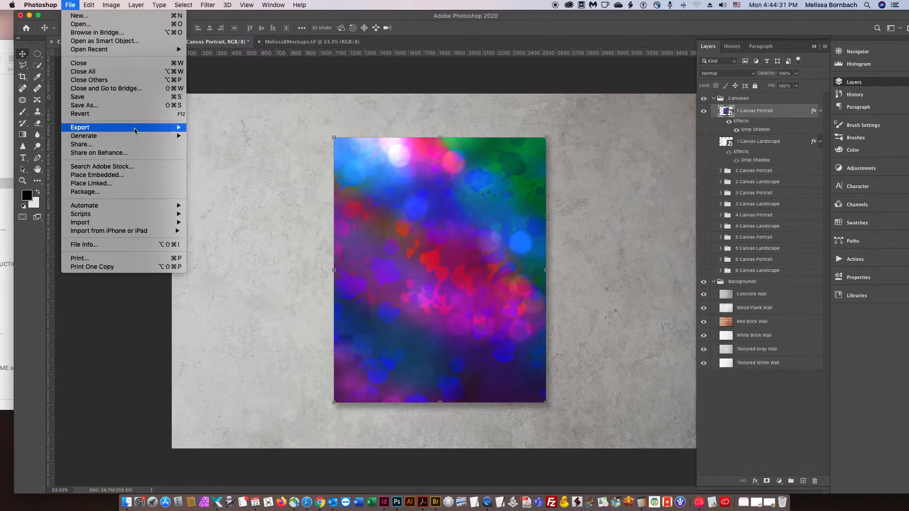
mouse_move(134, 128)
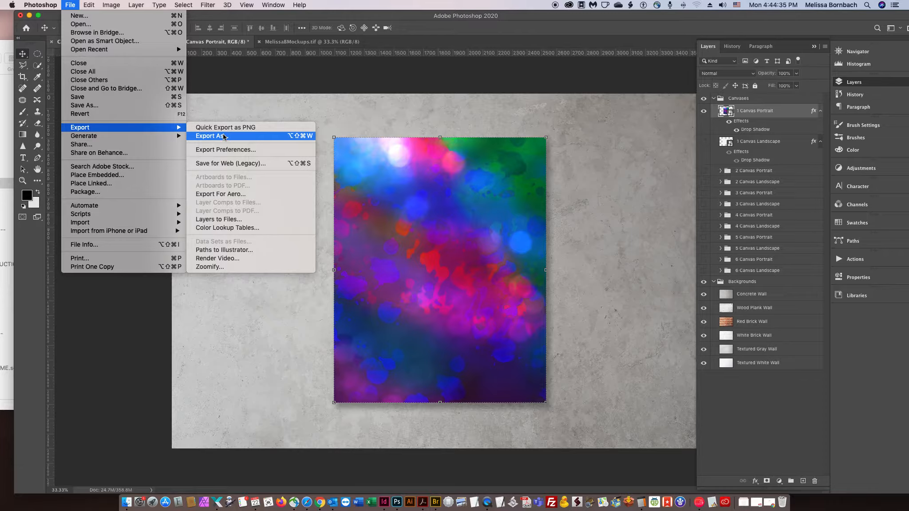
left_click(290, 62)
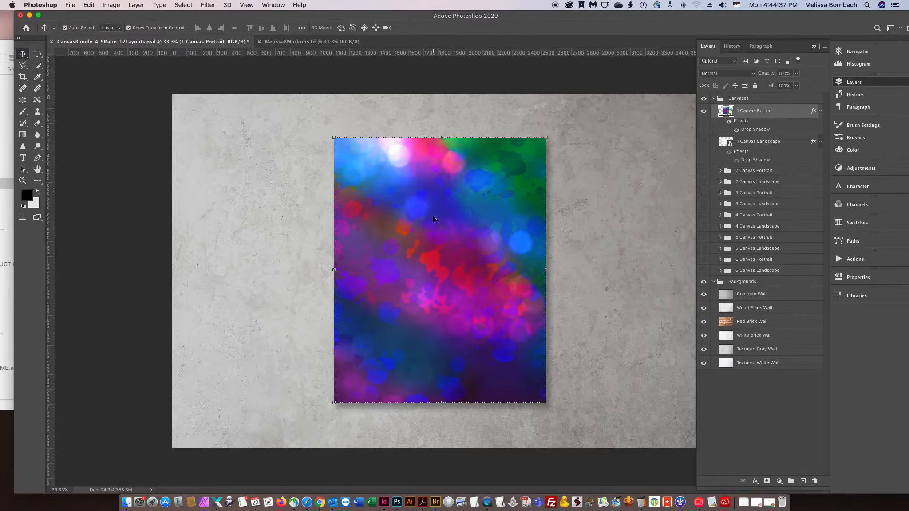
Hide the 1 Canvas Portrait layer and show the 4 Canvas Portrait group, checking the layers inside it
left_click(704, 114)
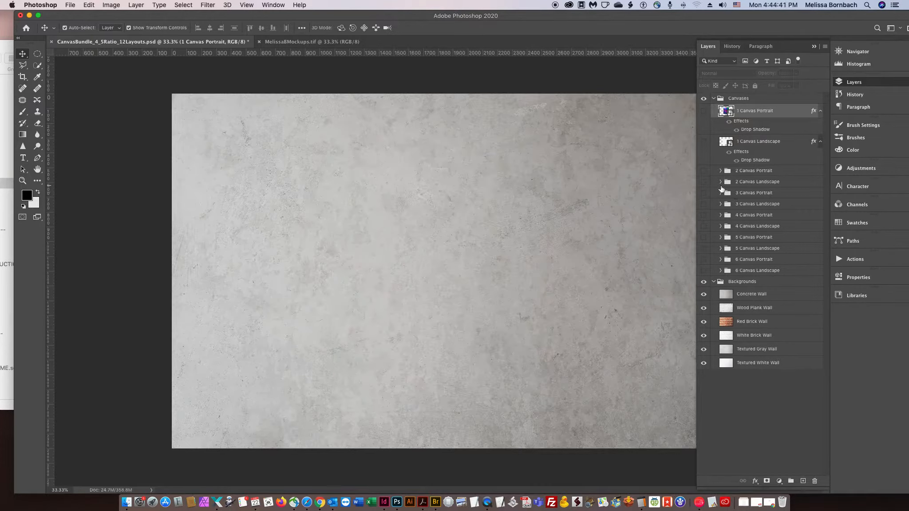
left_click(704, 216)
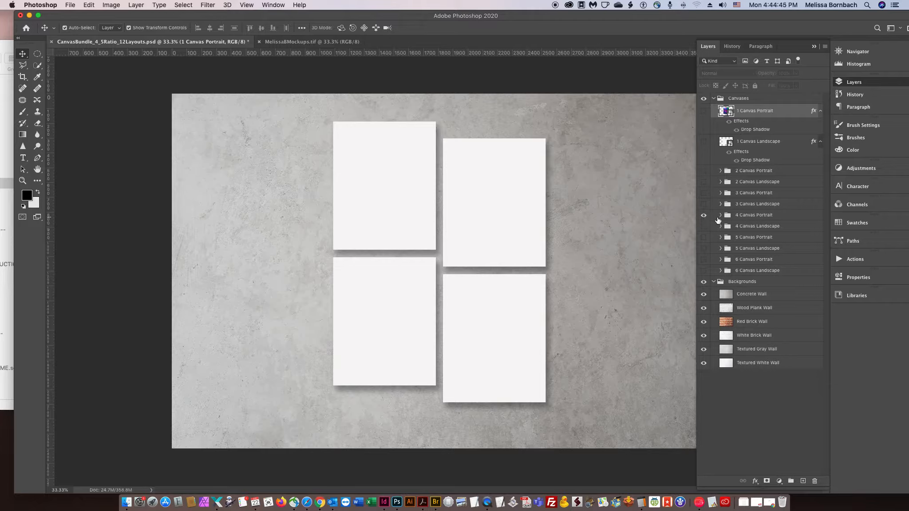
left_click(720, 216)
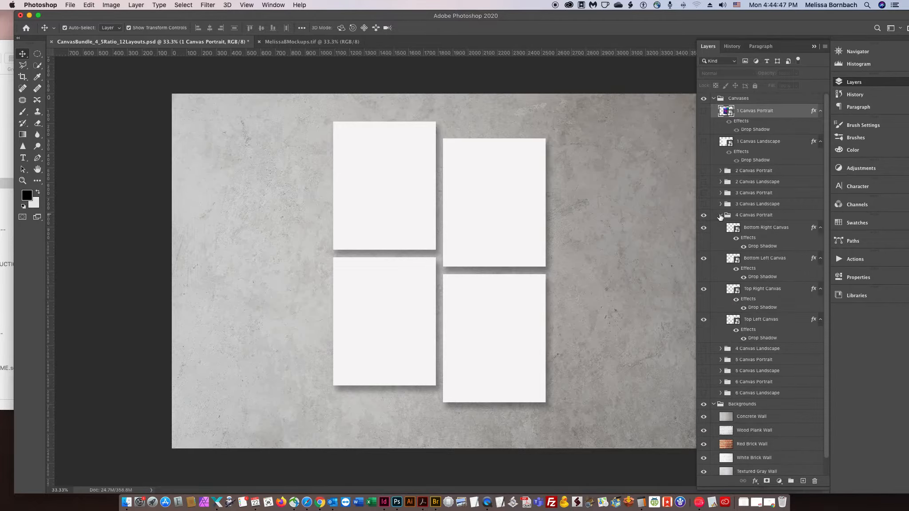
left_click(720, 215)
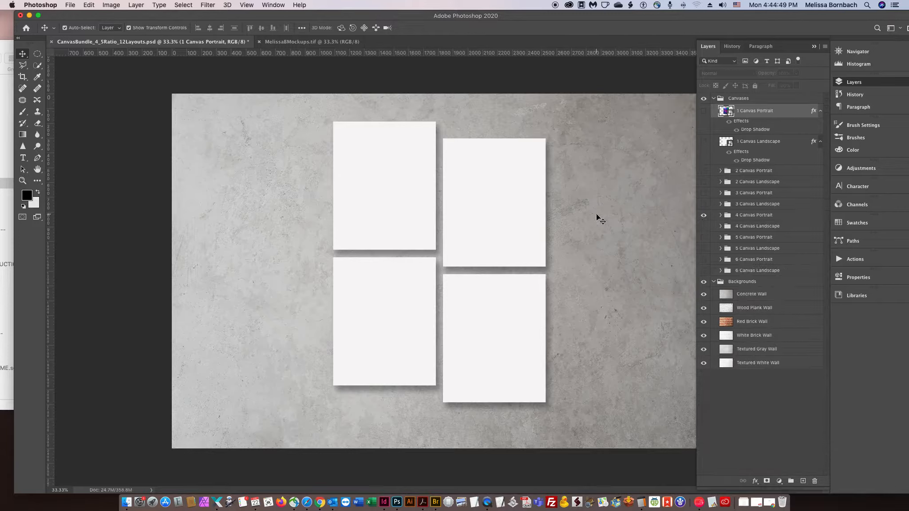
Select the Top Left and Bottom Left canvases and move them straight down together, slightly lower than the right-hand pair
left_click(349, 143)
left_click(391, 279, "shift")
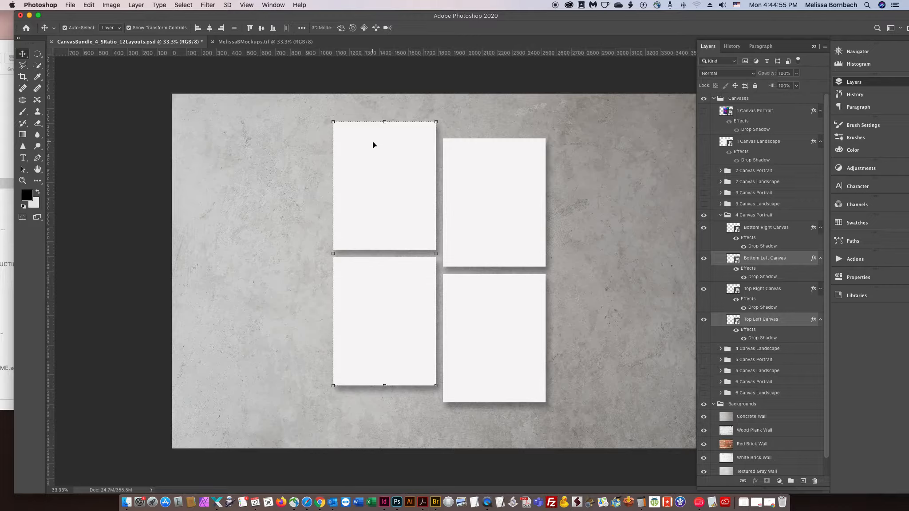
left_click_drag(372, 142, 372, 164)
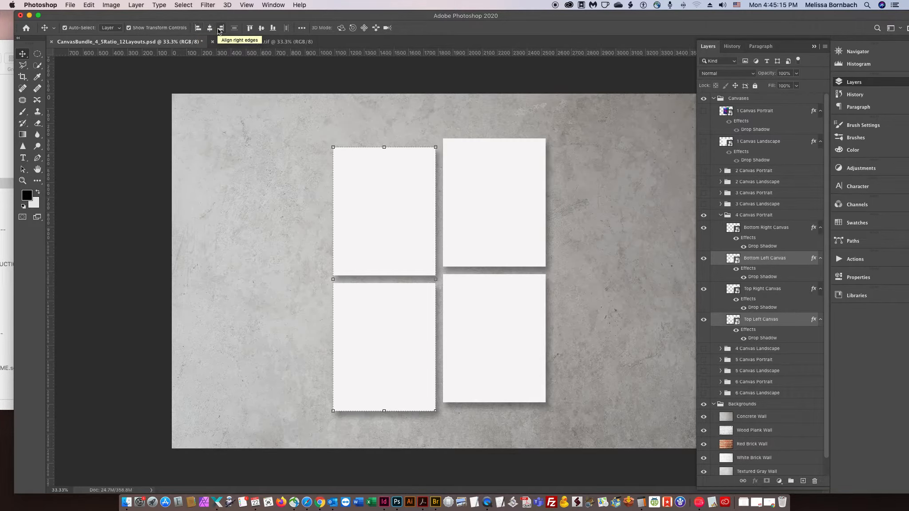
Try aligning the top edges of the two selected canvases, undo it, deselect them and collapse the 4 Canvas Portrait group
left_click(251, 29)
key("super+z")
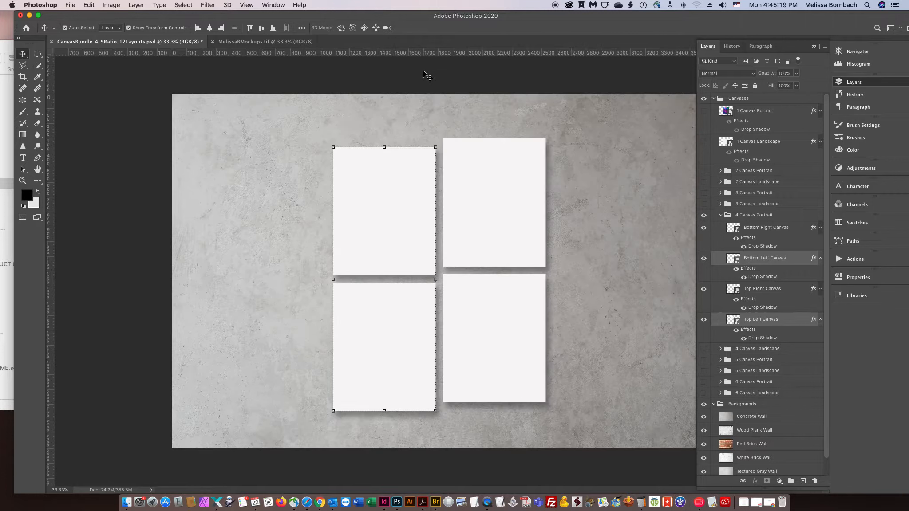
left_click(430, 99)
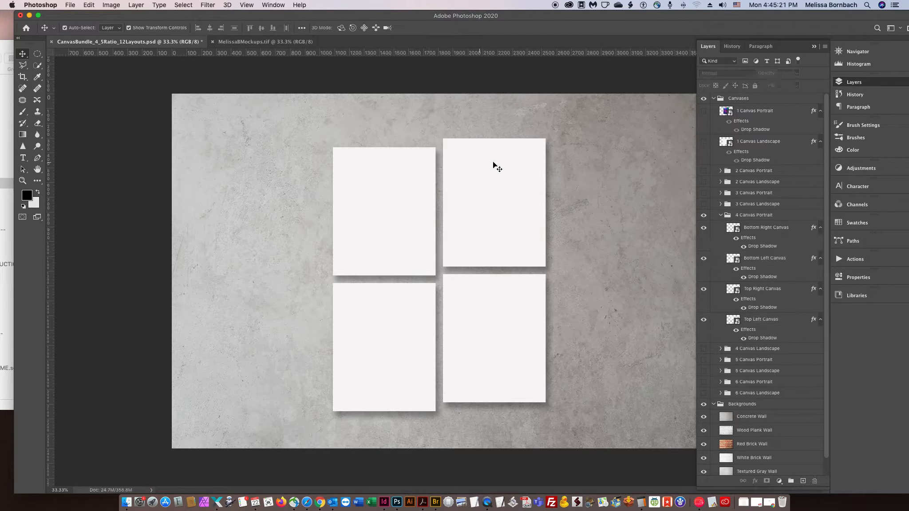
left_click(720, 216)
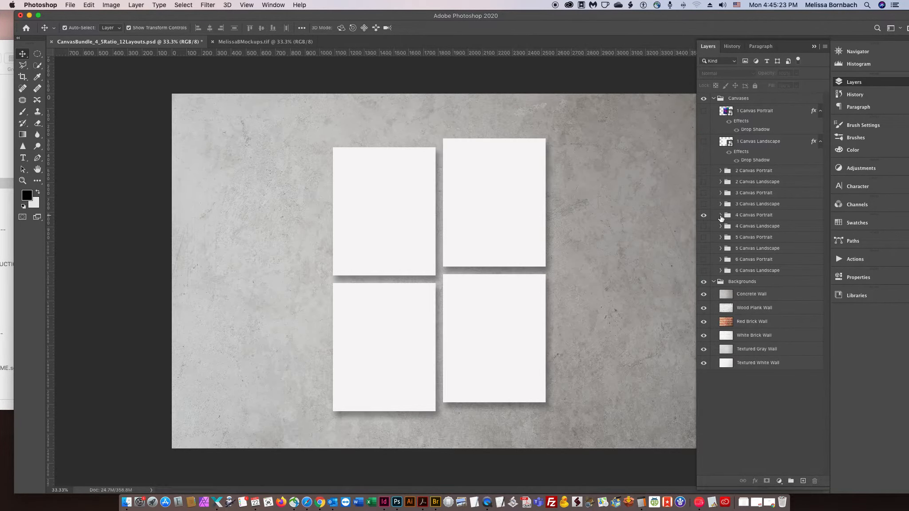
Duplicate the 1 Canvas Landscape layer as an independent copy using New Smart Object via Copy
left_click(758, 142)
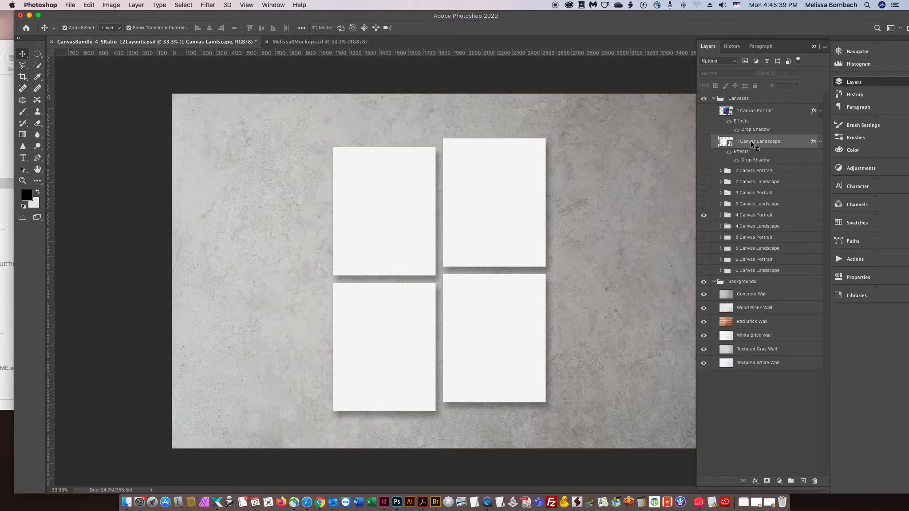
right_click(762, 144)
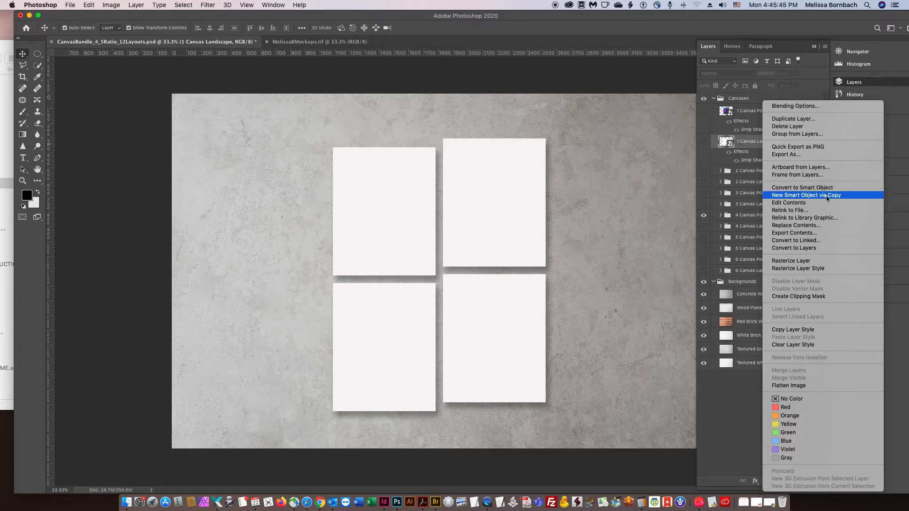
left_click(856, 197)
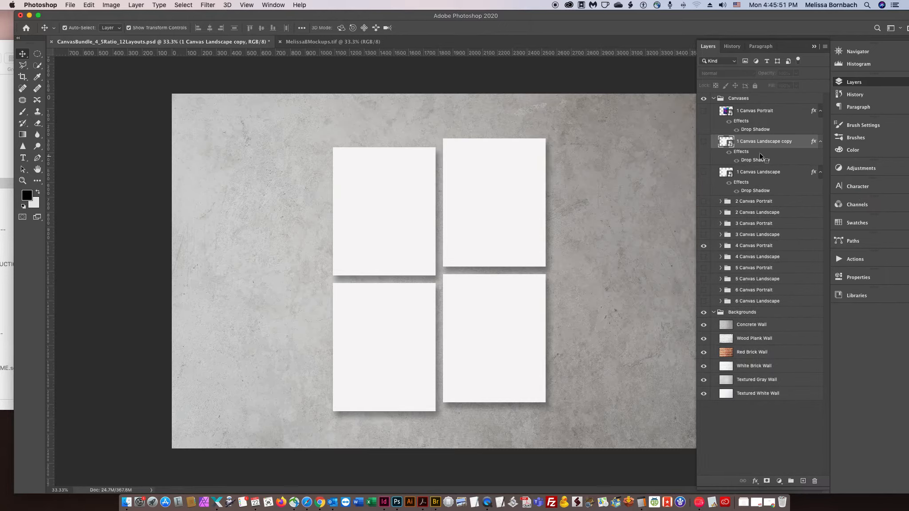
Make two more independent copies of the 1 Canvas Landscape layer using New Smart Object via Copy
right_click(766, 141)
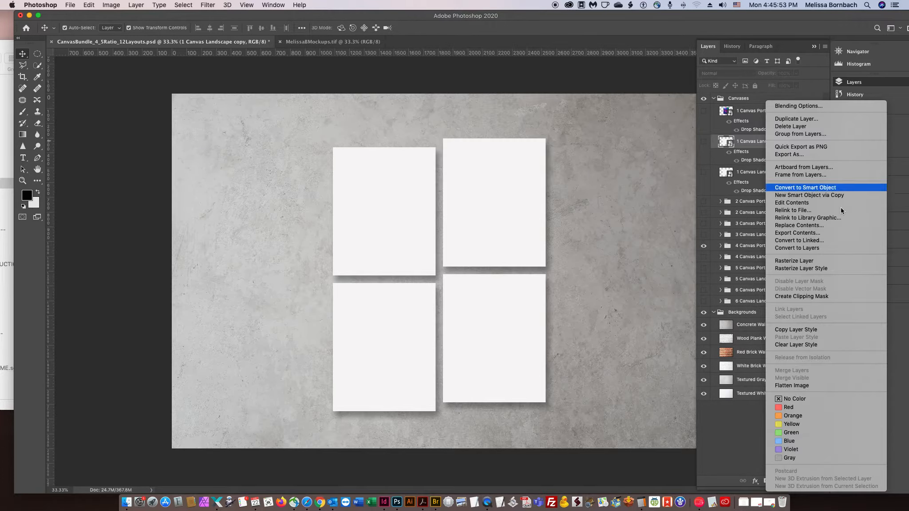
left_click(861, 195)
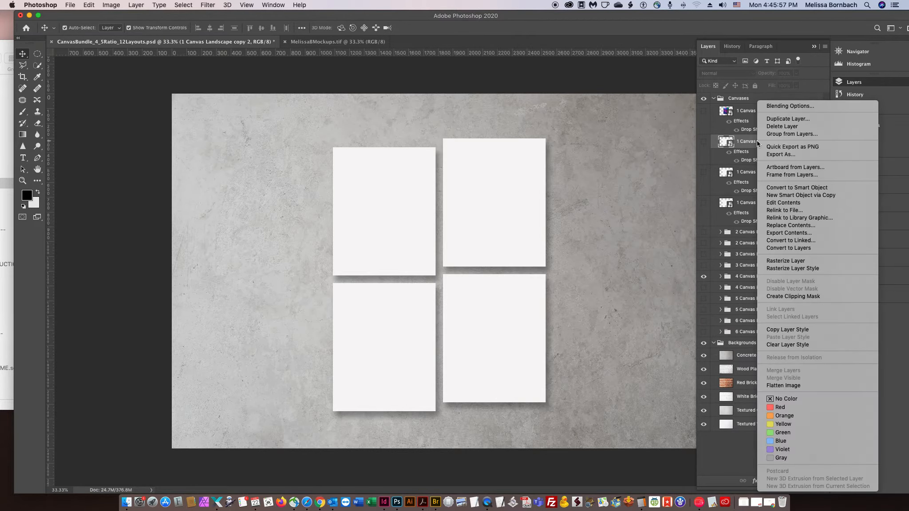
left_click(814, 196)
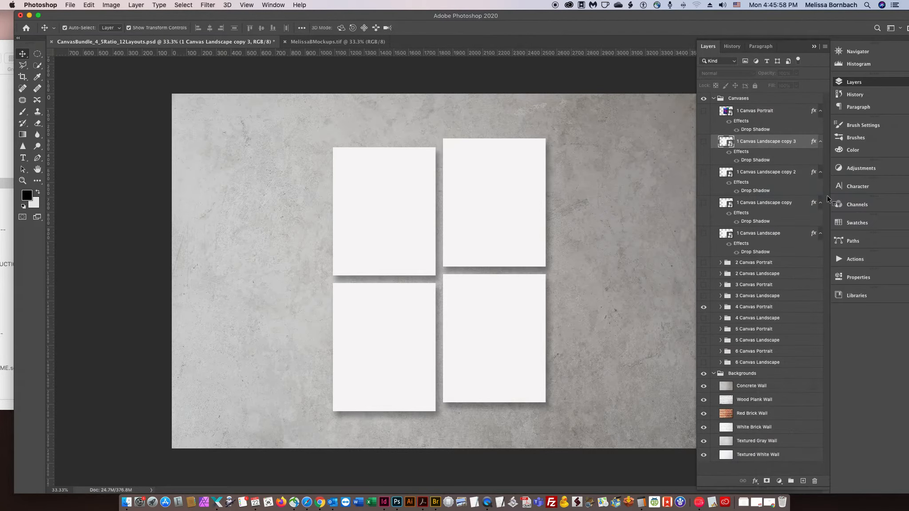
Select the three 1 Canvas Landscape copies, put them into a new layer group, and deselect it
left_click(758, 203, "shift")
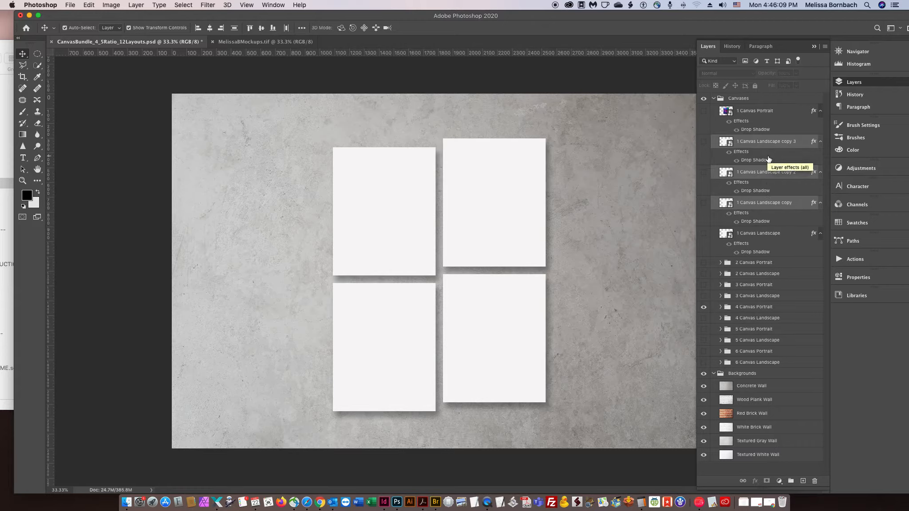
key("super")
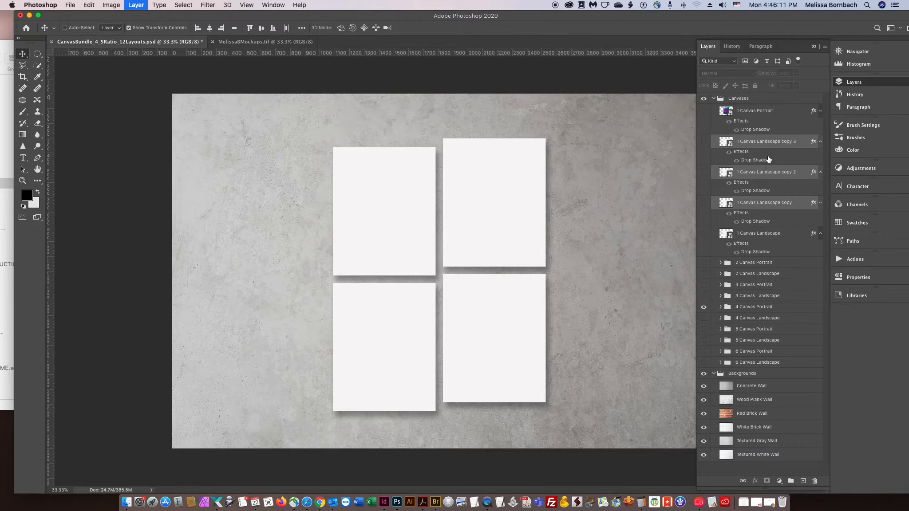
key("super+g")
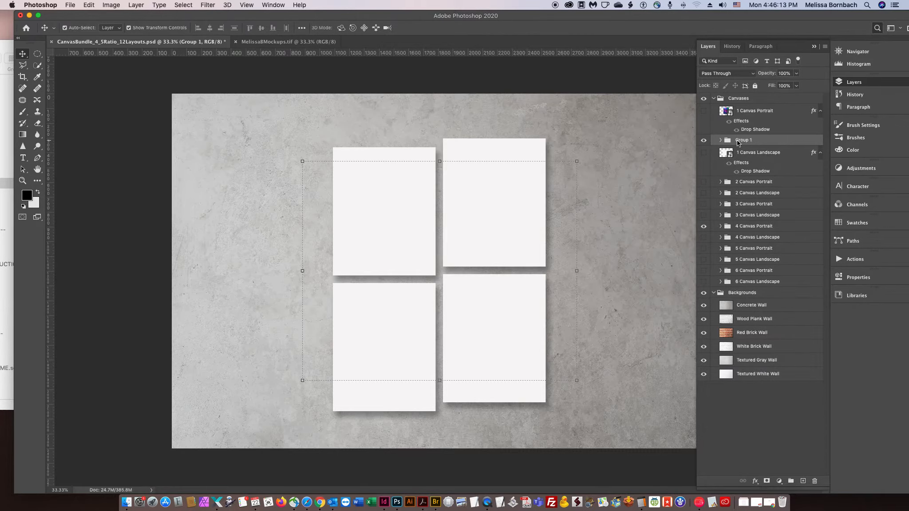
key("super+f")
left_click(652, 92)
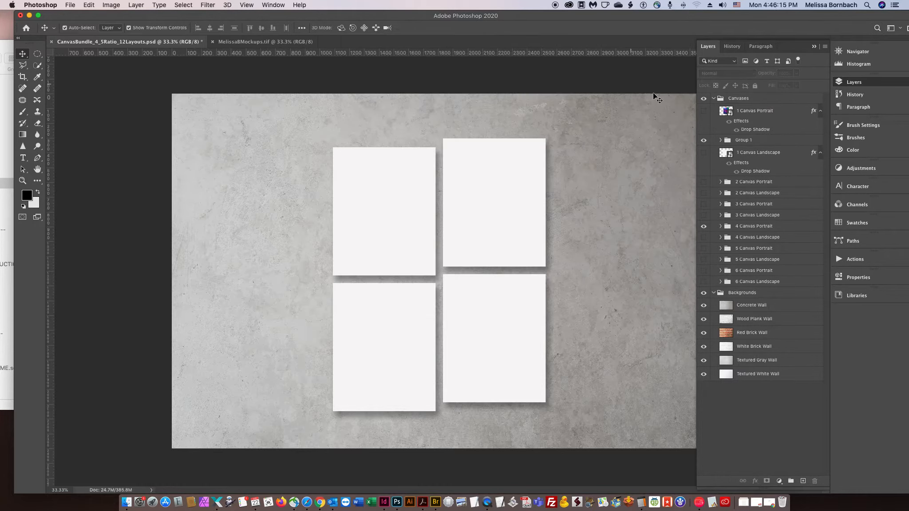
Expand Group 1, show its three landscape canvas copies, and hide the 4 Canvas Portrait group
left_click(721, 142)
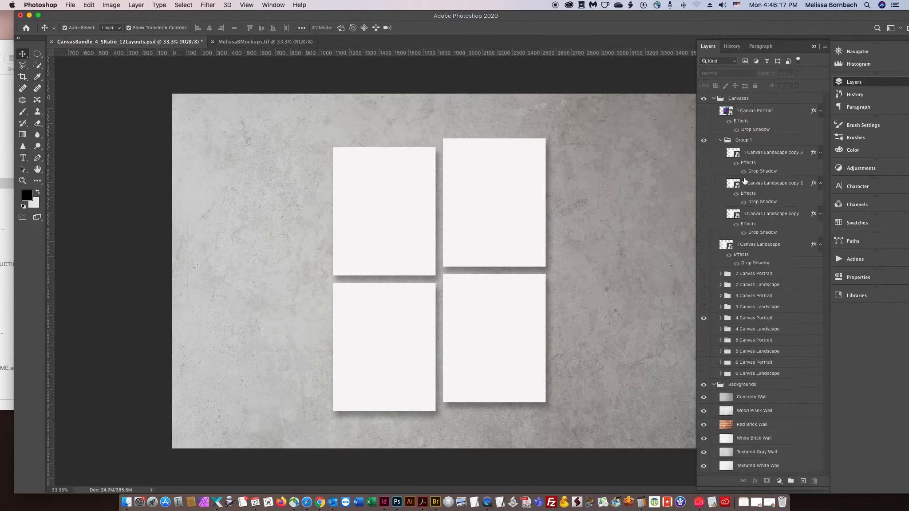
left_click(703, 153)
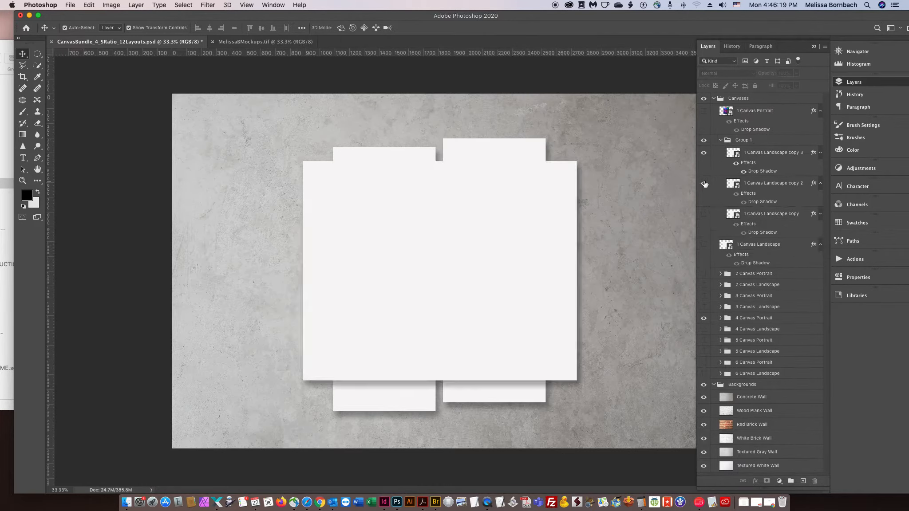
left_click(704, 183)
left_click(704, 214)
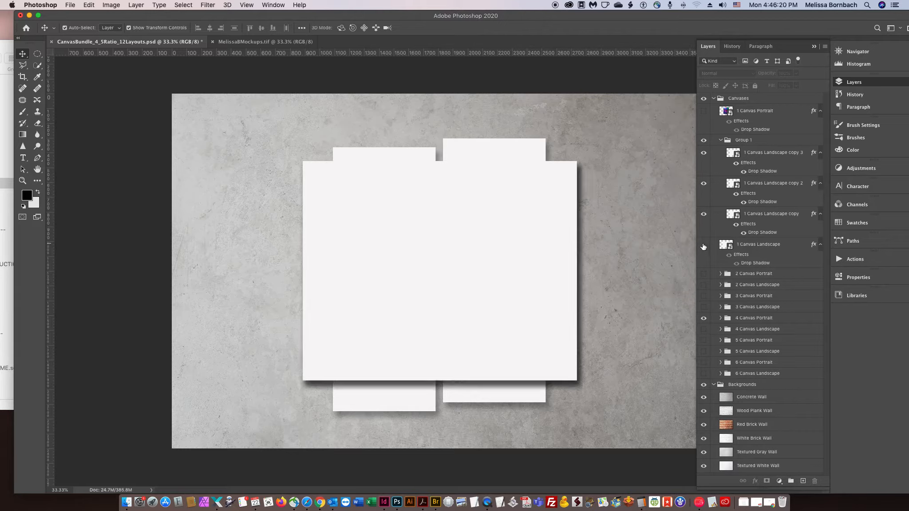
left_click(703, 318)
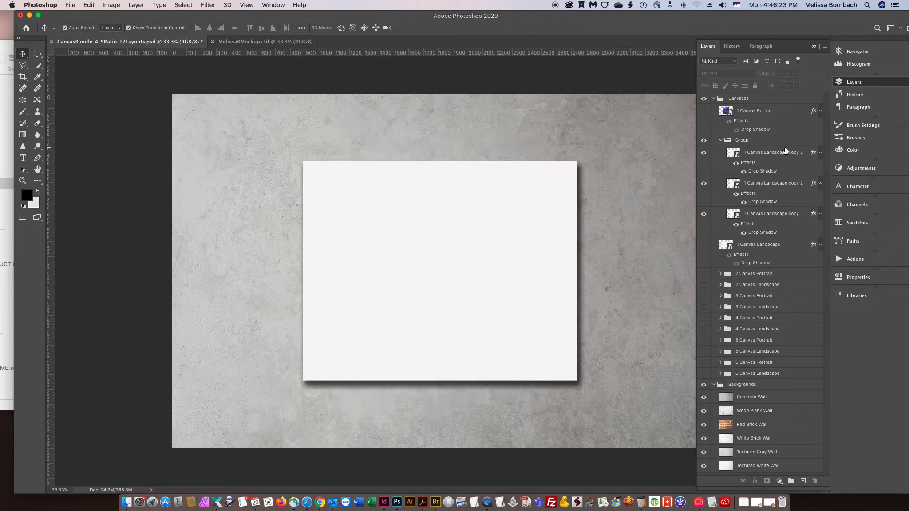
Select all three landscape copies in Group 1 and scale them together with Free Transform to about 46%, keeping the upper-left corner fixed
left_click(746, 153)
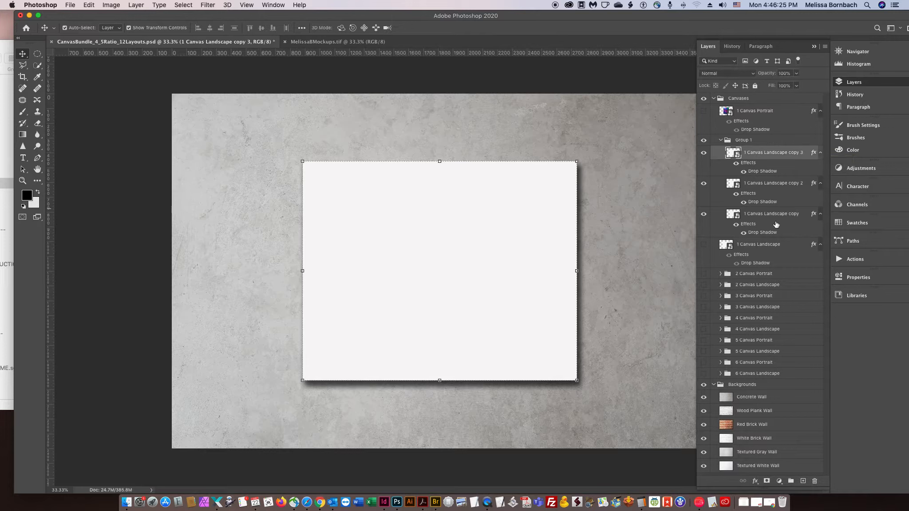
left_click(772, 218, "shift")
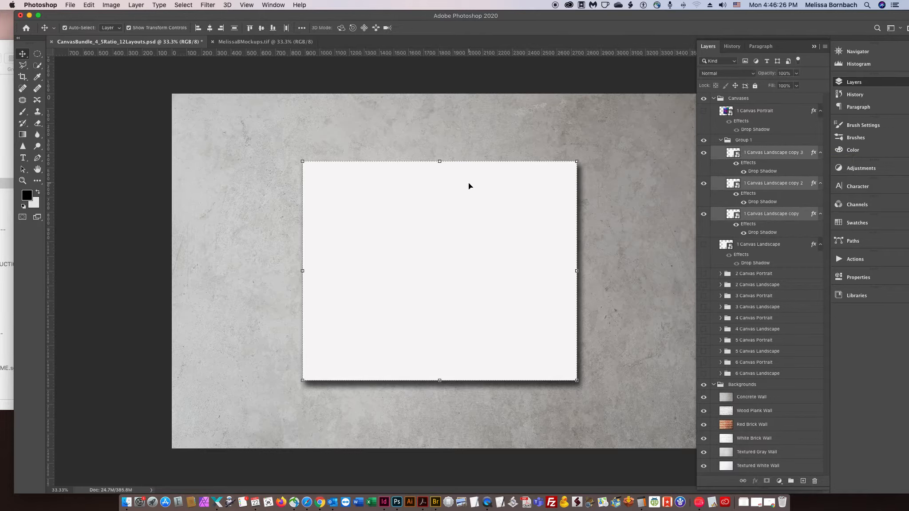
left_click(88, 5)
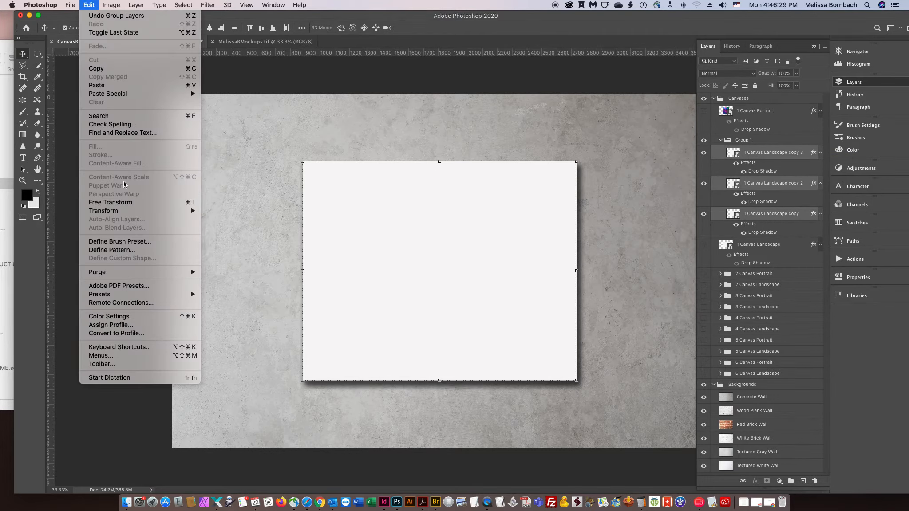
left_click(127, 205)
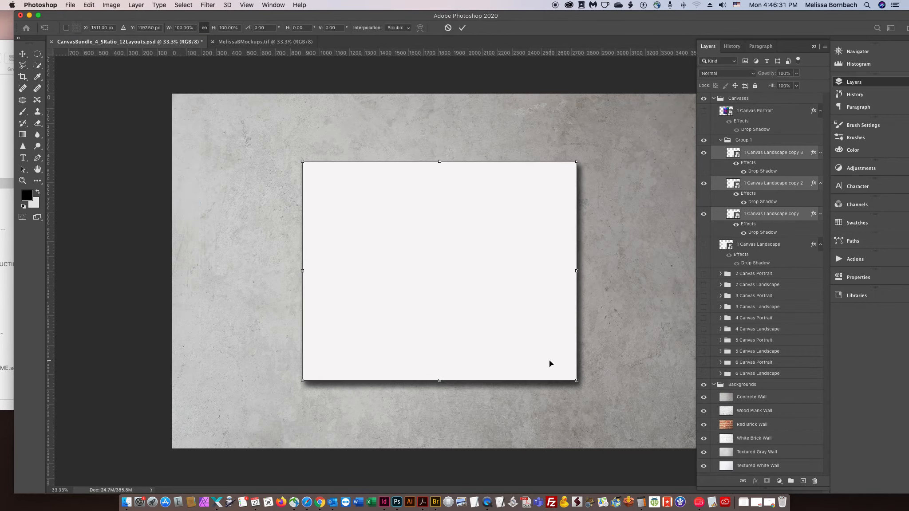
left_click_drag(576, 380, 429, 263)
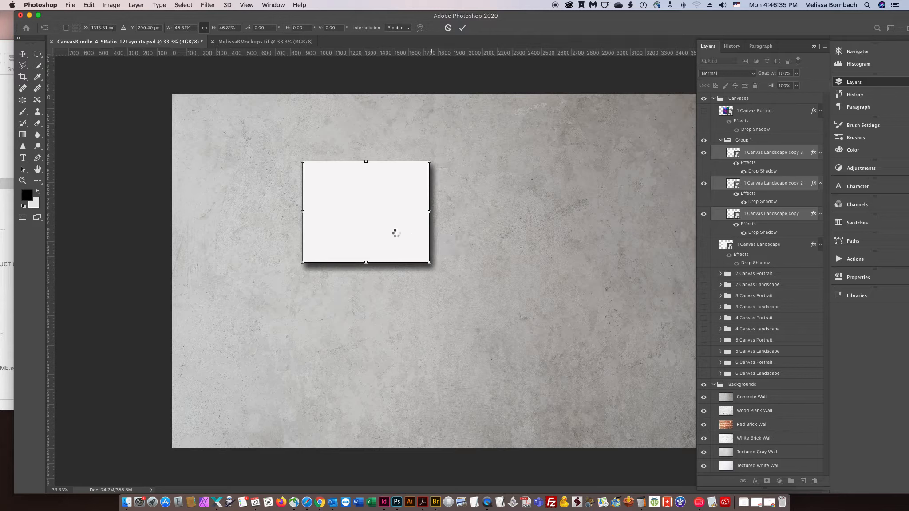
key("Return")
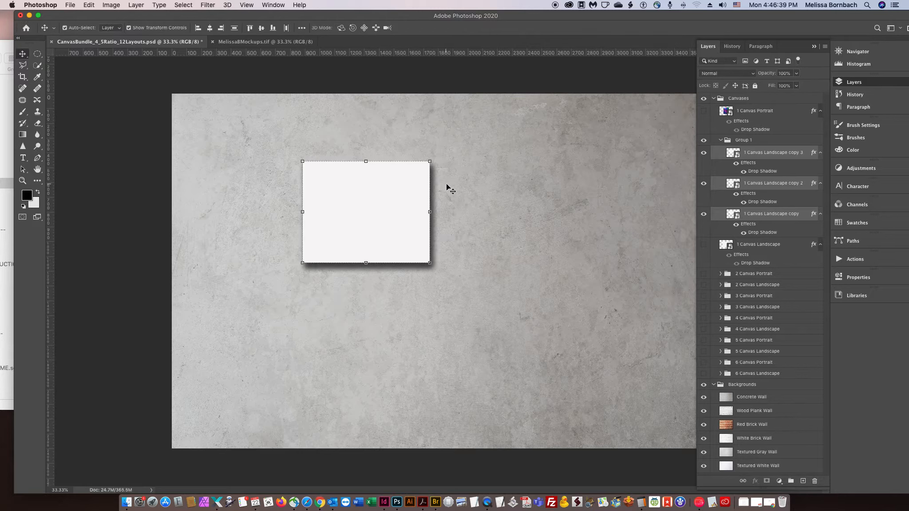
Spread the stacked canvases apart: move one about 961 px right and 155 px up, another below and between the upper two, and deselect all
left_click(442, 85)
left_click_drag(361, 195, 502, 171)
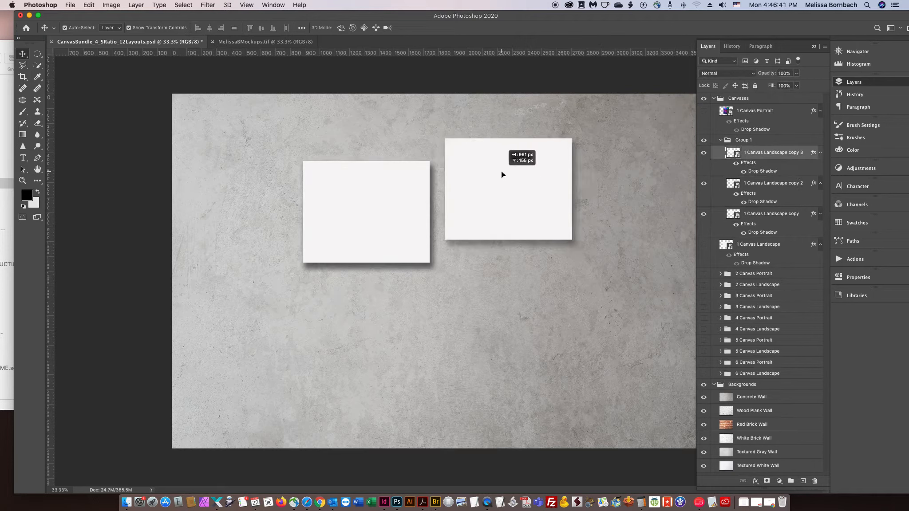
left_click(351, 226)
left_click_drag(348, 223, 434, 330)
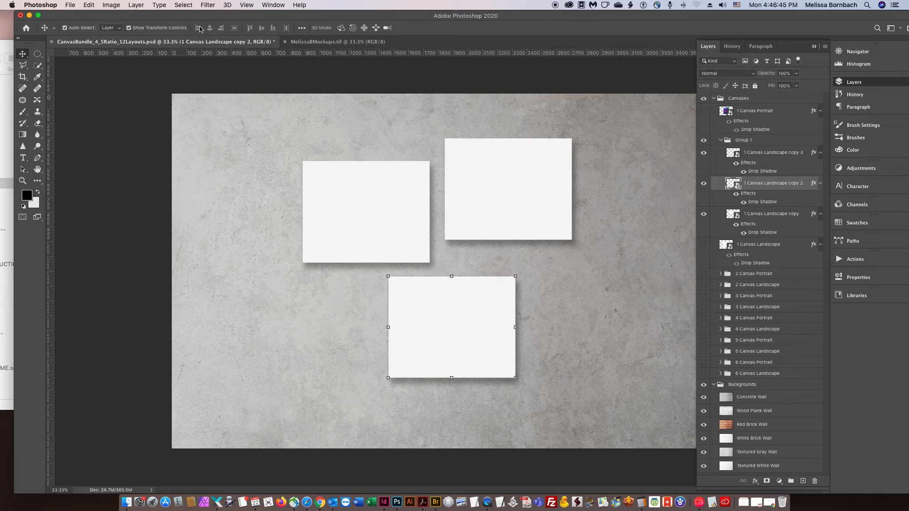
left_click(478, 174, "shift")
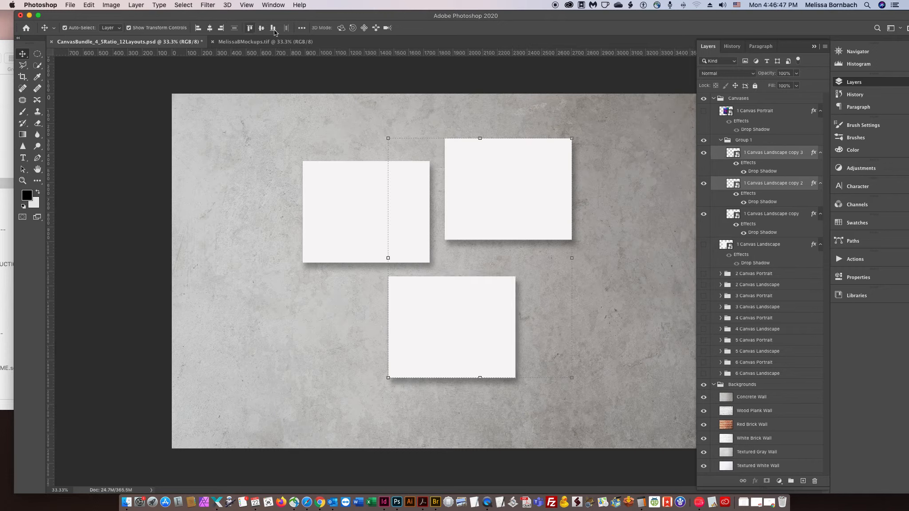
left_click(392, 84)
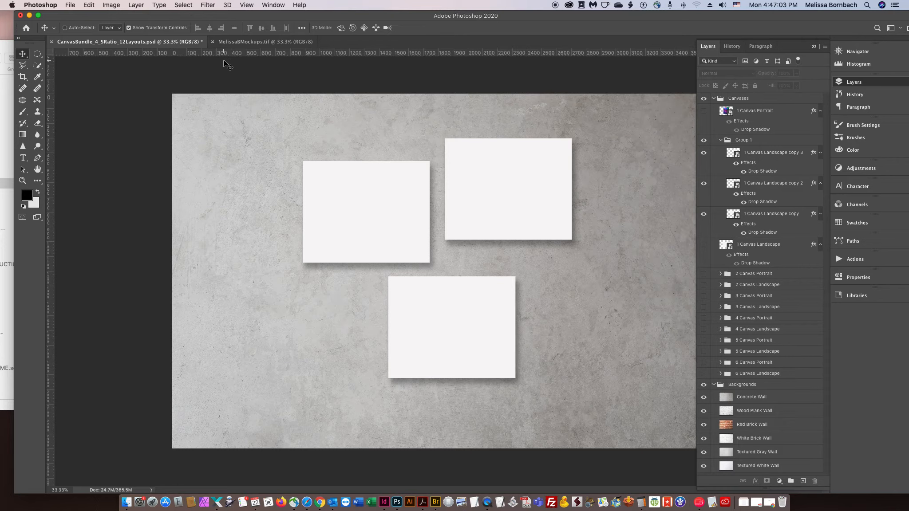
key("super+s")
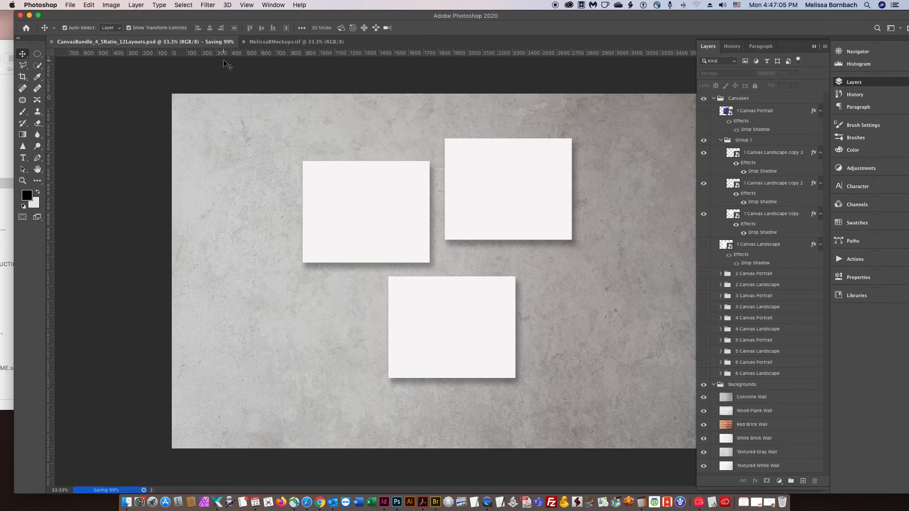
left_click(251, 41)
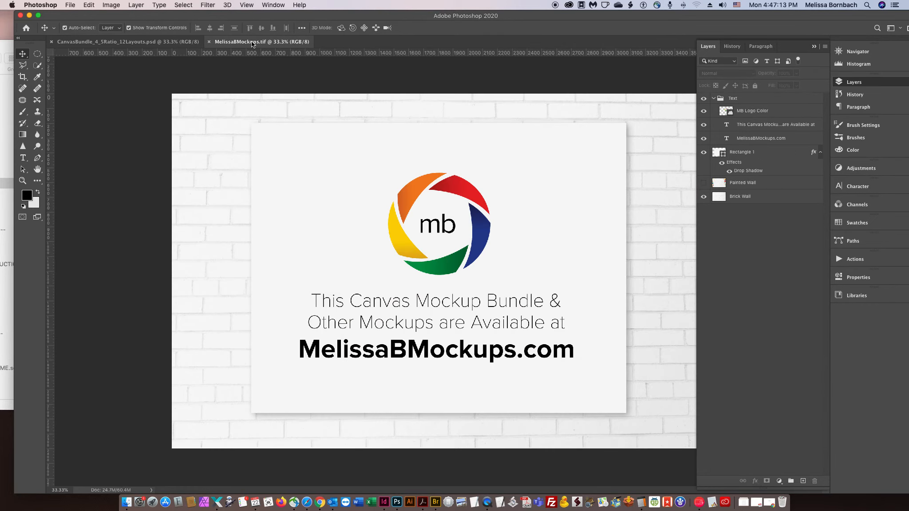